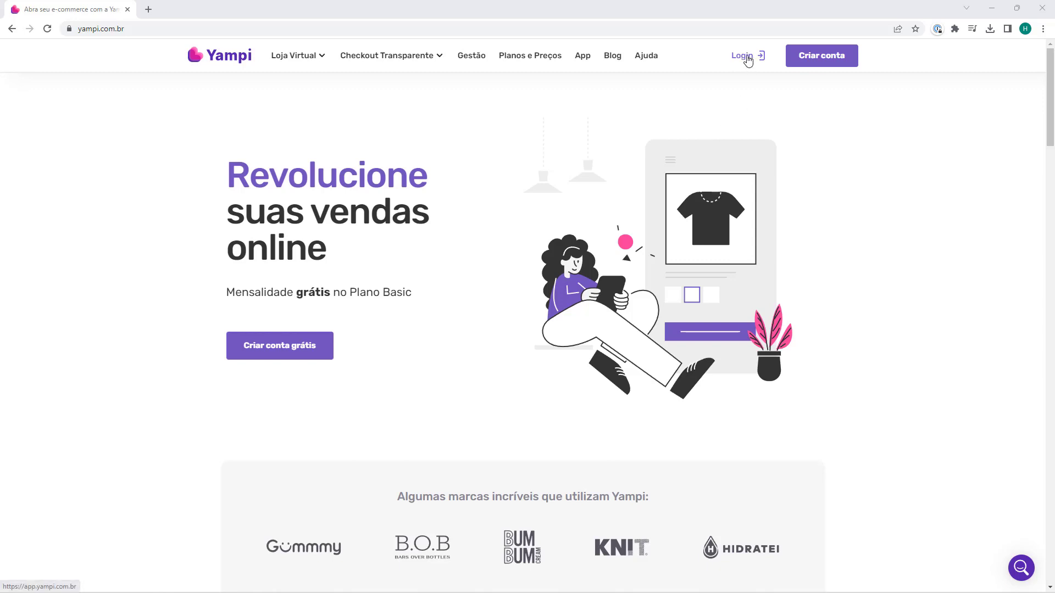
Step: Access the store's admin account and start a new collection in the product catalogue
left_click(748, 57)
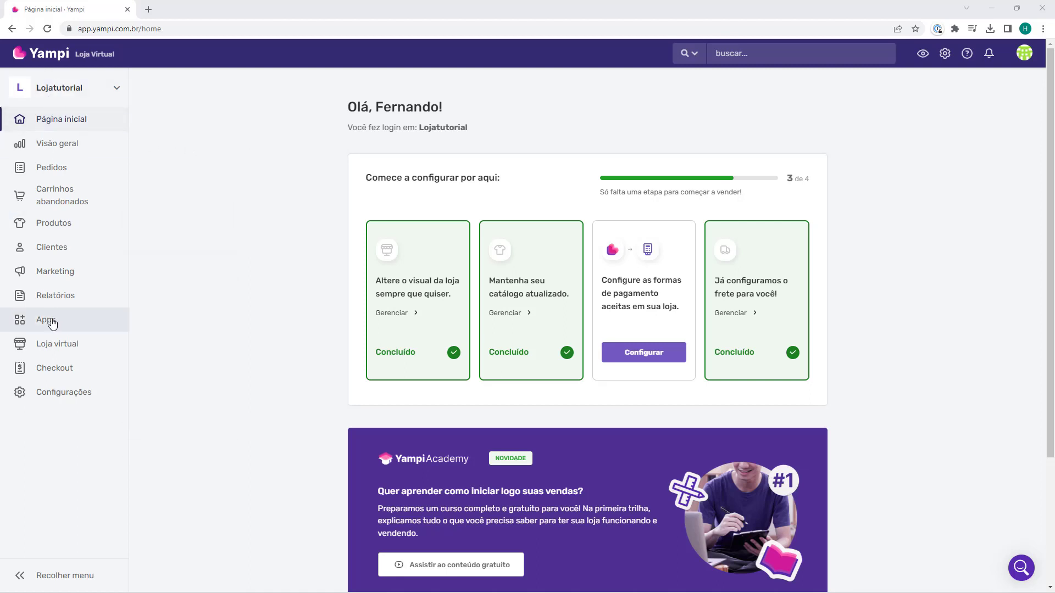
mouse_move(49, 234)
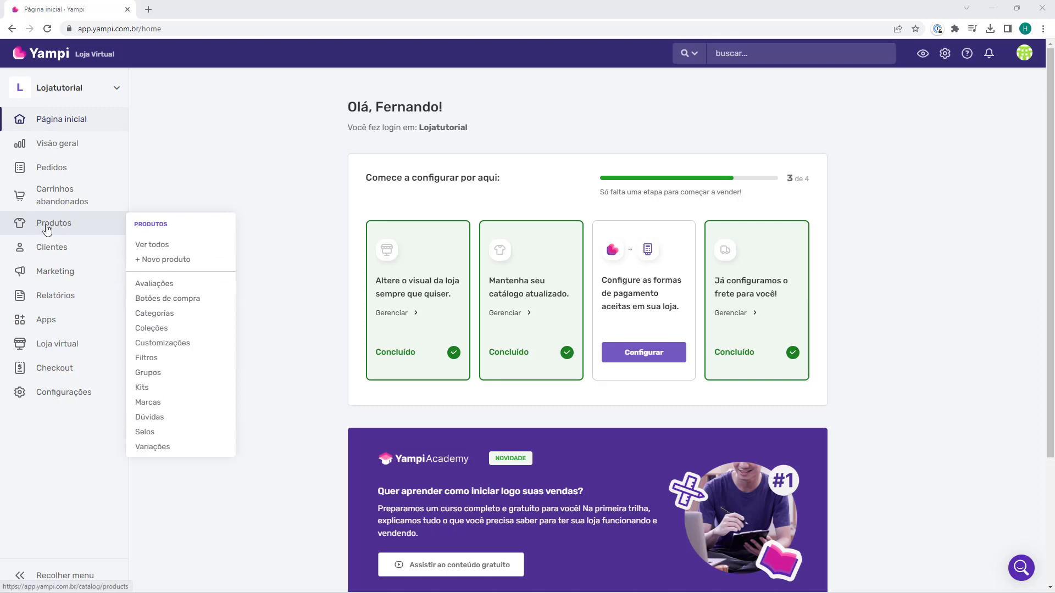
left_click(55, 226)
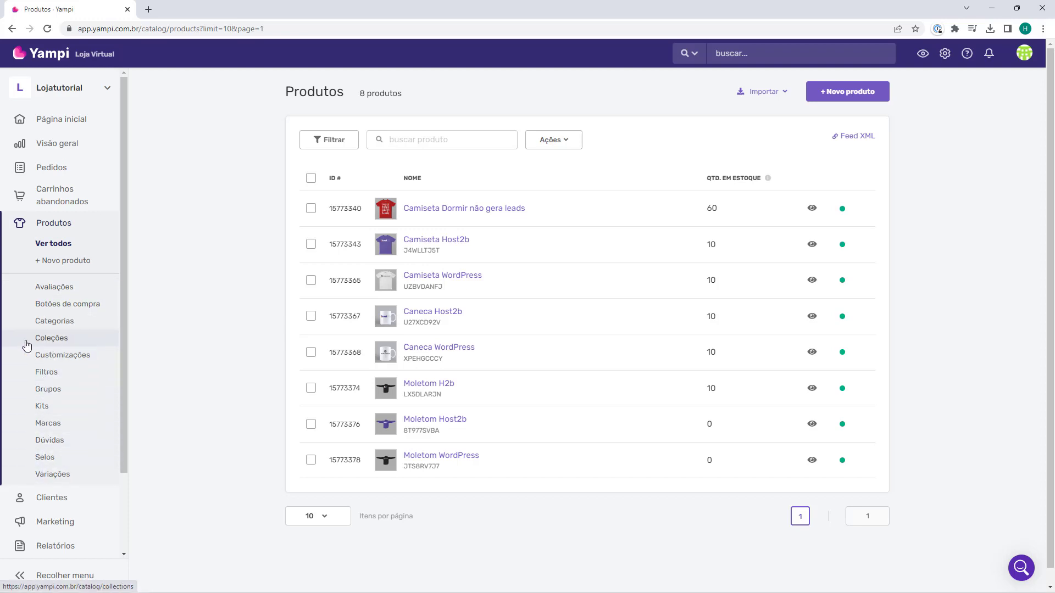
left_click(55, 338)
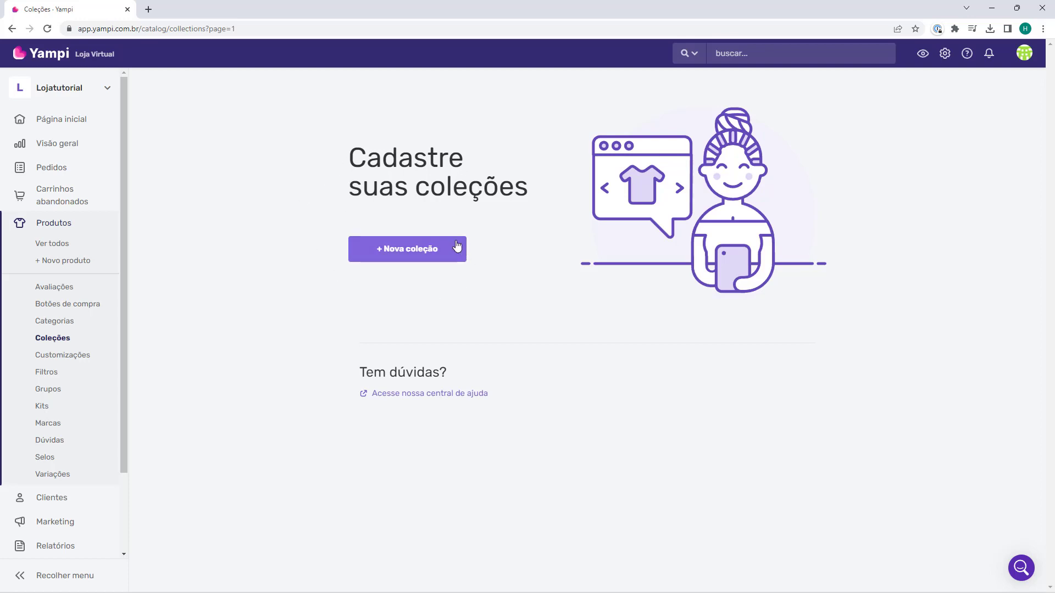
left_click(405, 258)
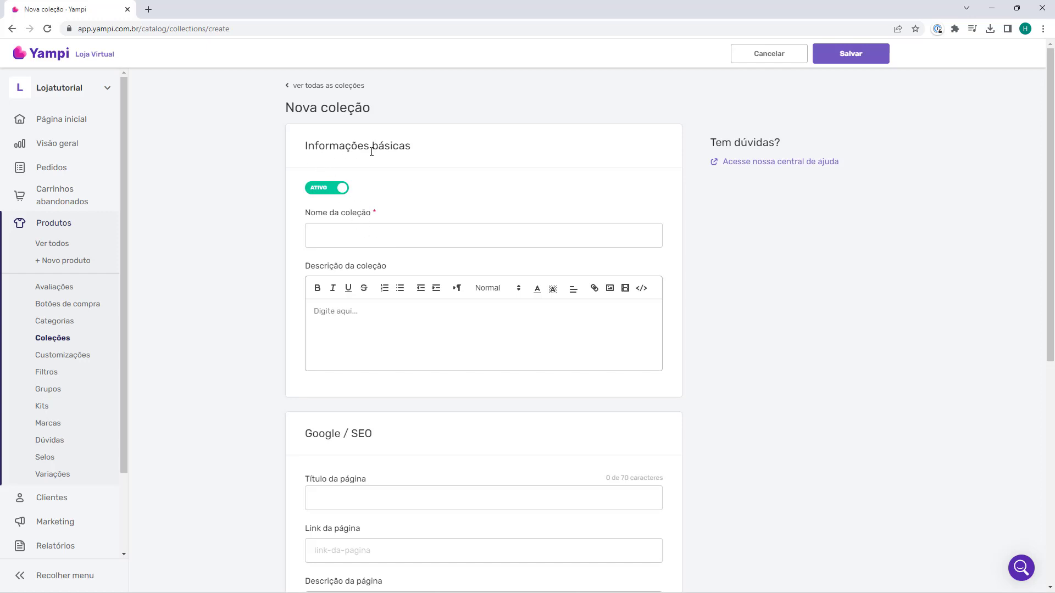
Step: Keep the new collection active and name it "Mais vendidos"
left_click(324, 197)
left_click(324, 196)
left_click(324, 196)
left_click(323, 196)
left_click(324, 196)
left_click(323, 196)
left_click(344, 232)
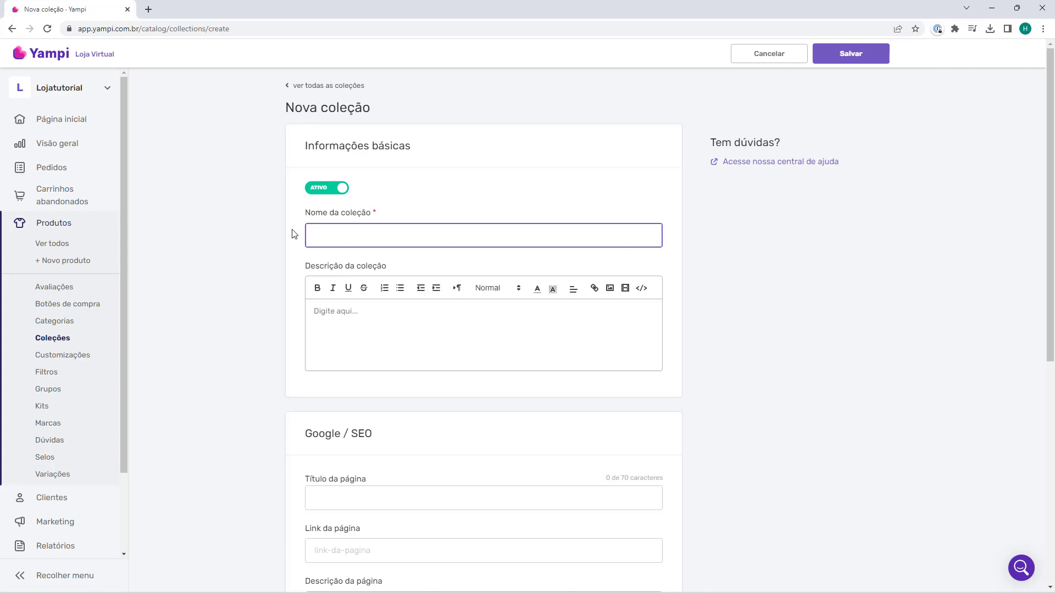
type("Mais vendidos")
left_click(325, 331)
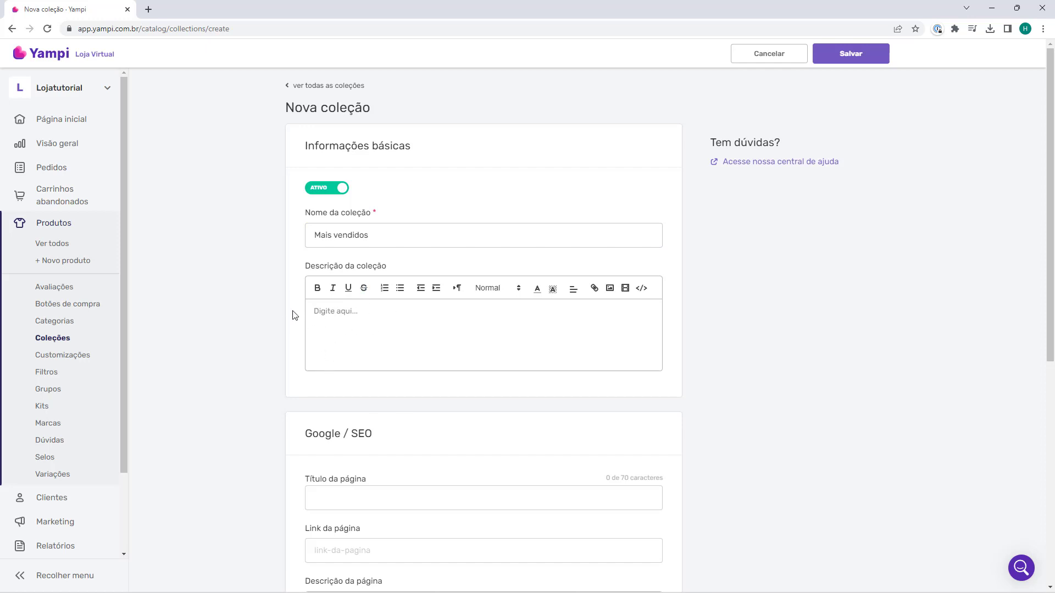
Step: Review the collection's description and Google / SEO fields, leave them blank and save the collection
scroll(292, 309, "down", 5)
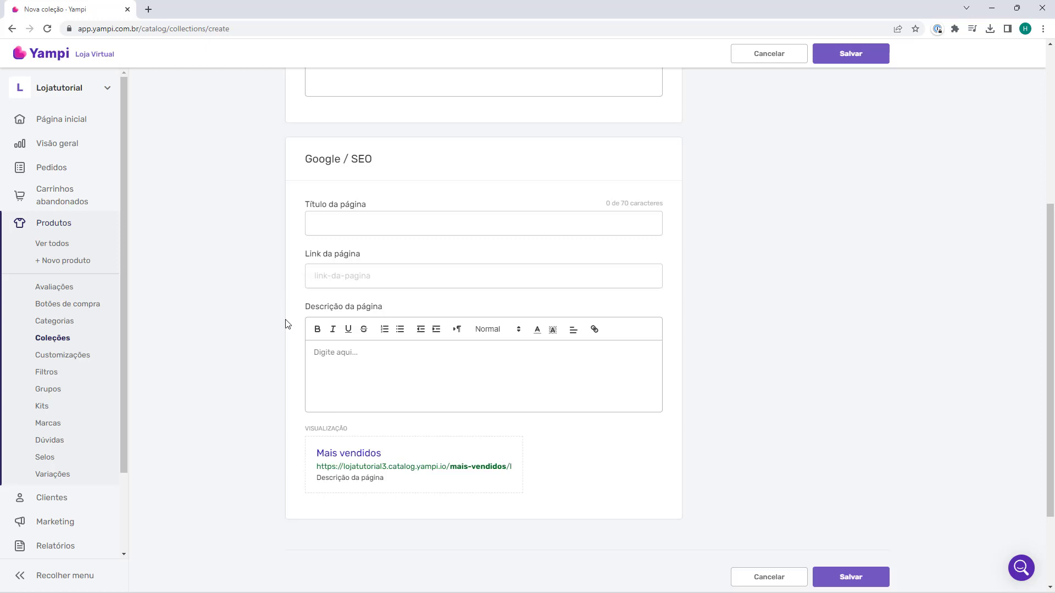
scroll(287, 324, "up", 4)
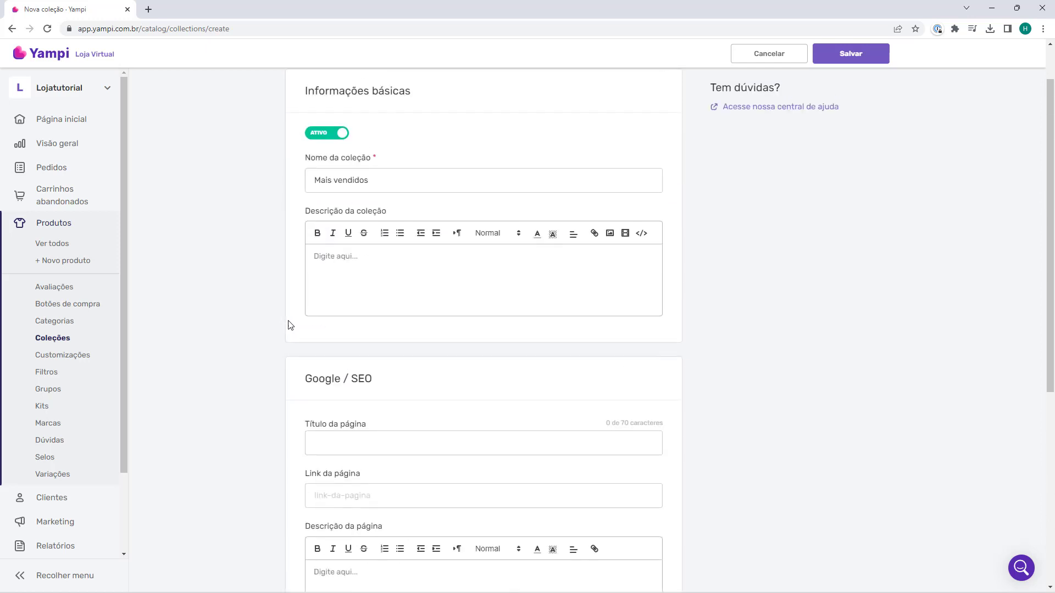
left_click(303, 254)
scroll(283, 240, "down", 3)
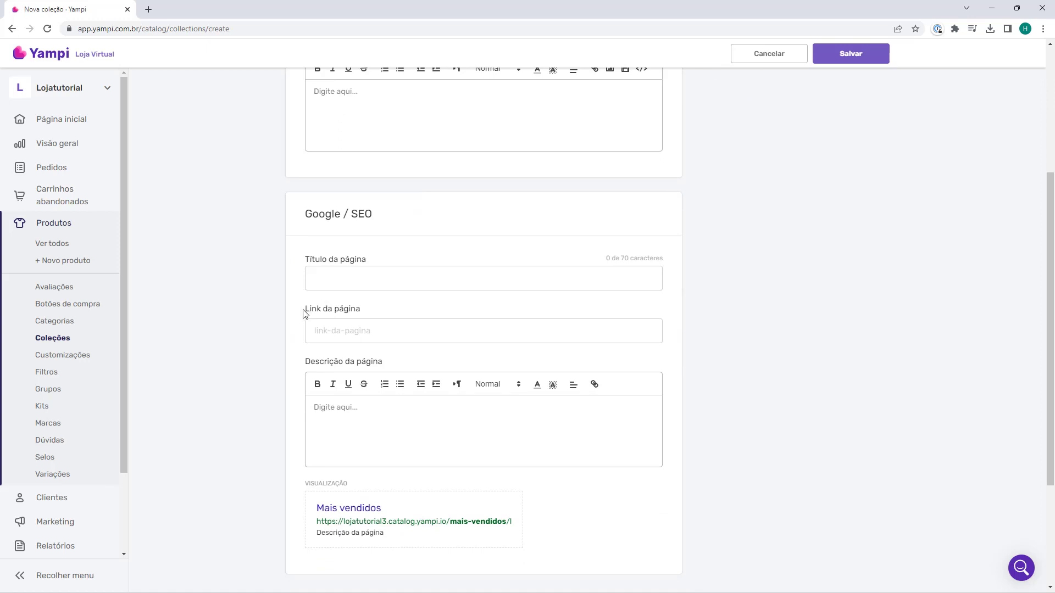
scroll(284, 319, "up", 4)
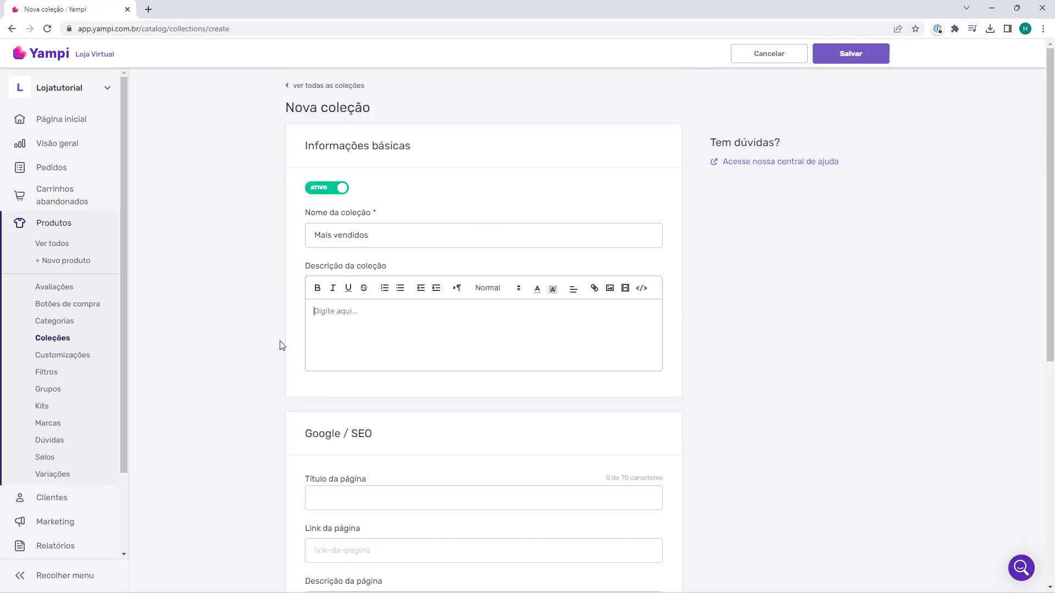
left_click(392, 302)
left_click(852, 55)
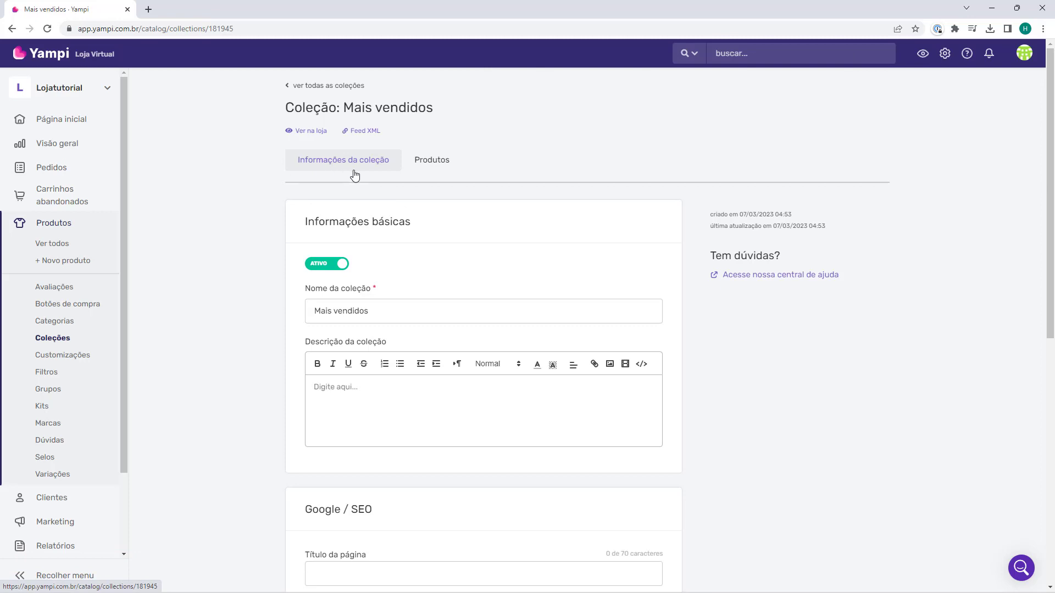
Step: Open the product settings of the Mais vendidos collection and expand the option for inserting specific products
left_click(428, 170)
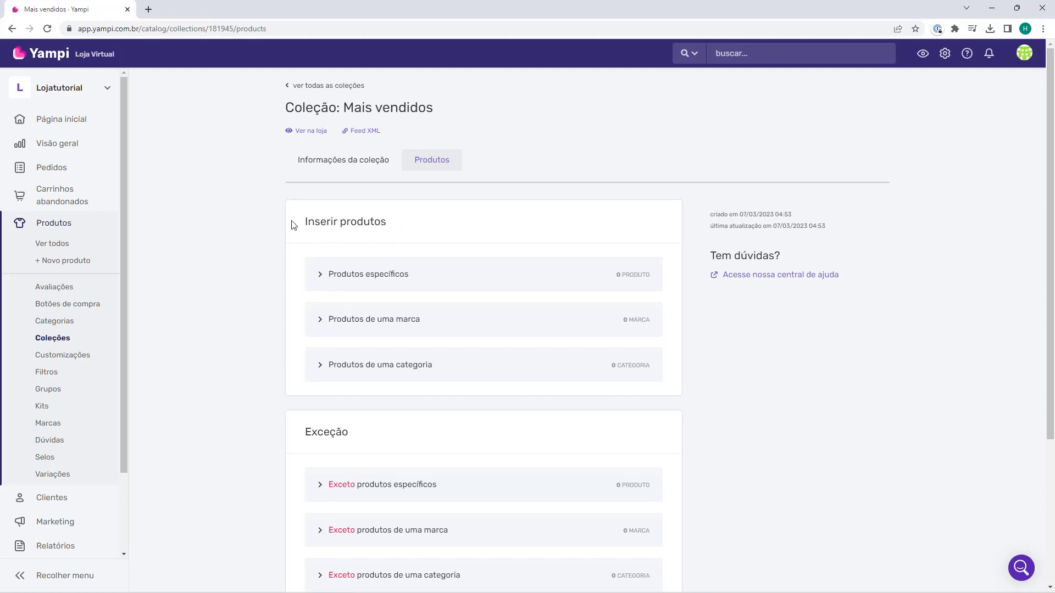
scroll(307, 226, "down", 1)
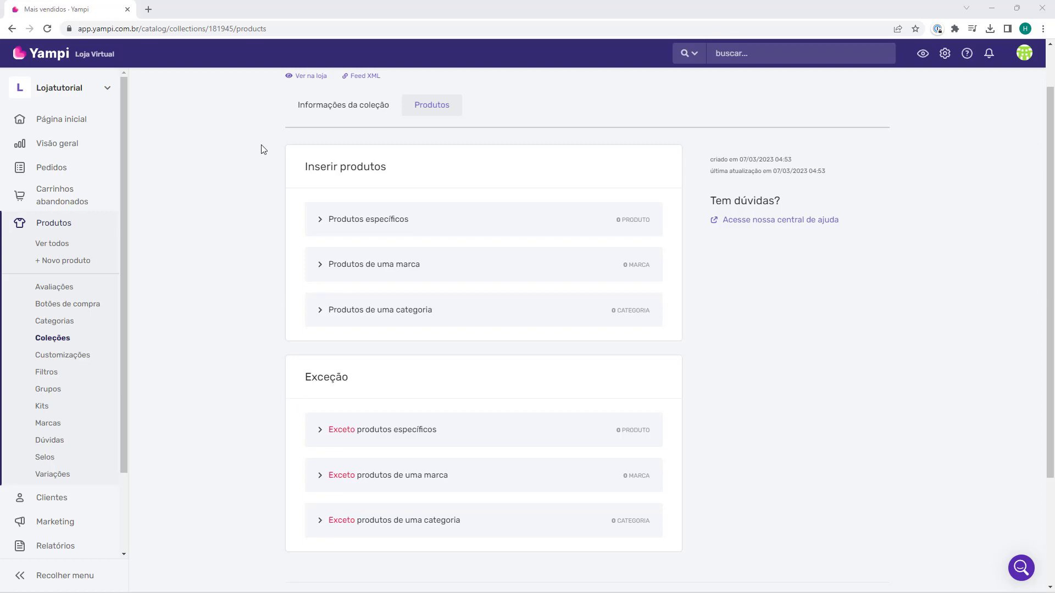
left_click(360, 222)
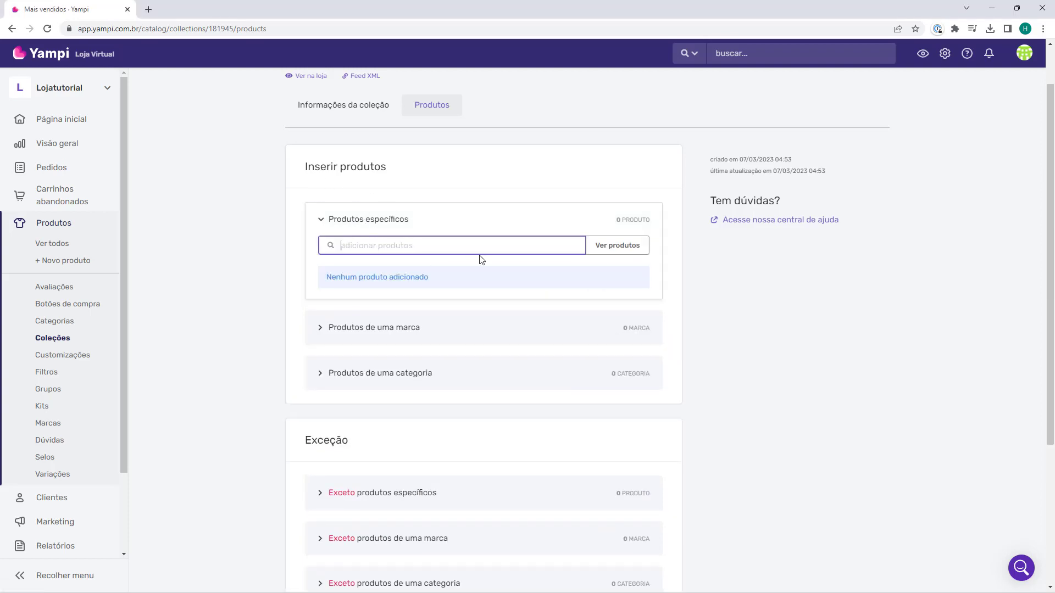
left_click(613, 251)
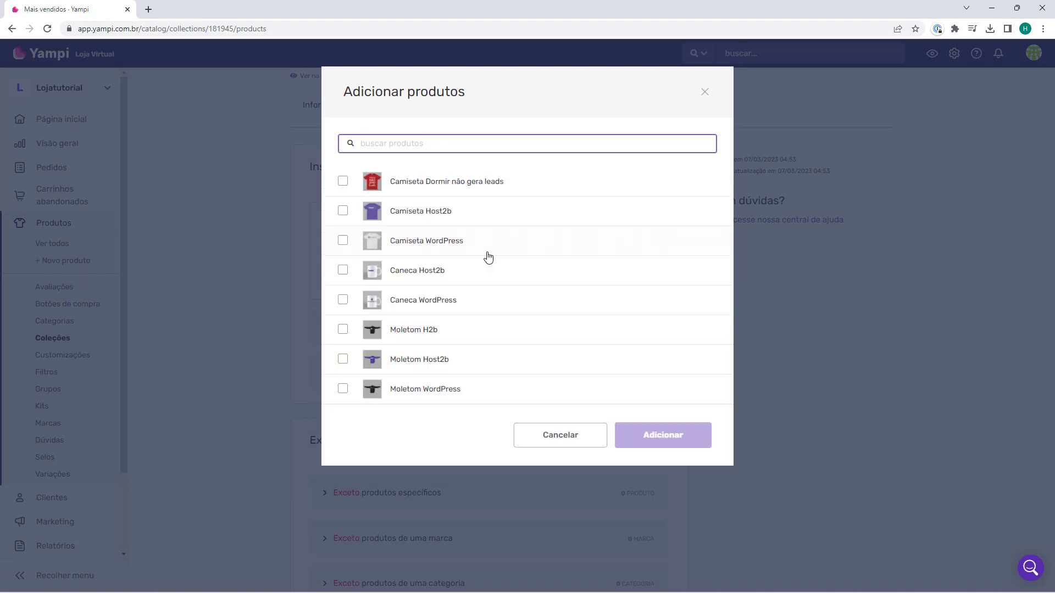
left_click(343, 180)
left_click(342, 211)
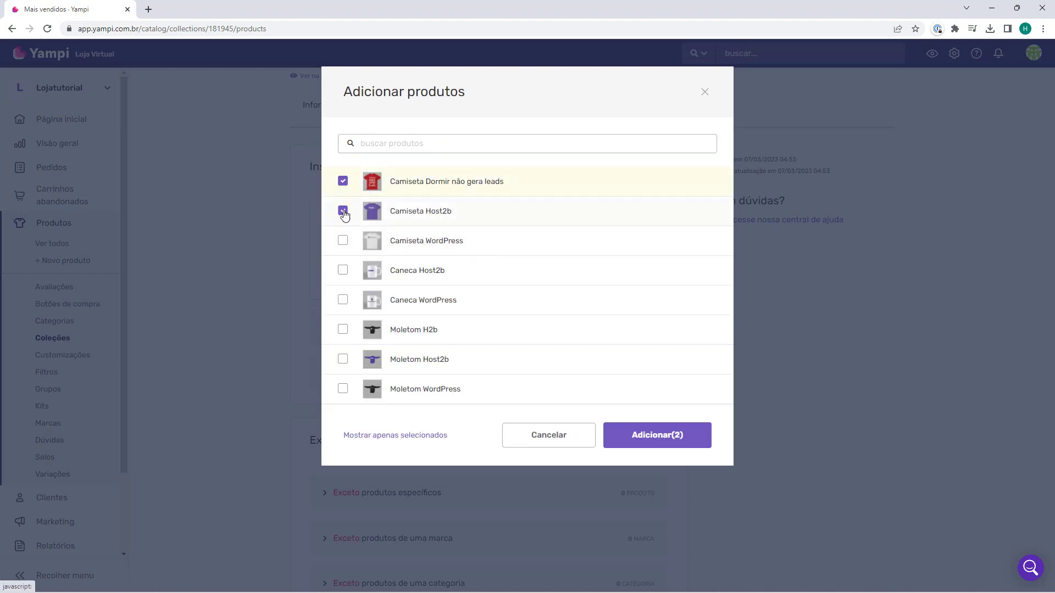
left_click(343, 240)
left_click(343, 270)
left_click(343, 300)
left_click(704, 93)
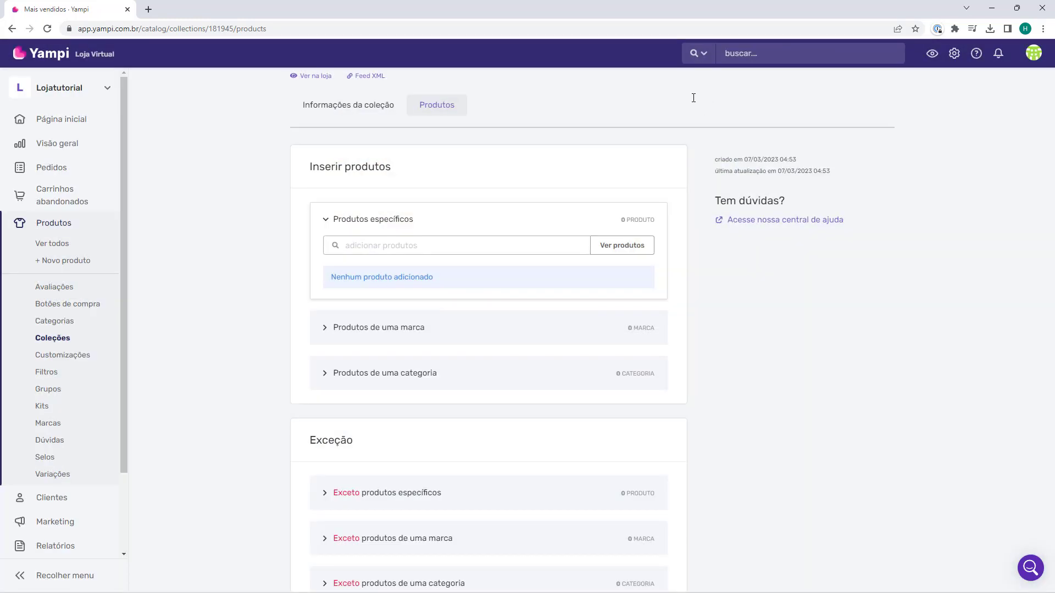
Step: Examine the options for inserting products by brand and by category, then collapse both sections without adding anything
left_click(330, 328)
scroll(340, 325, "down", 1)
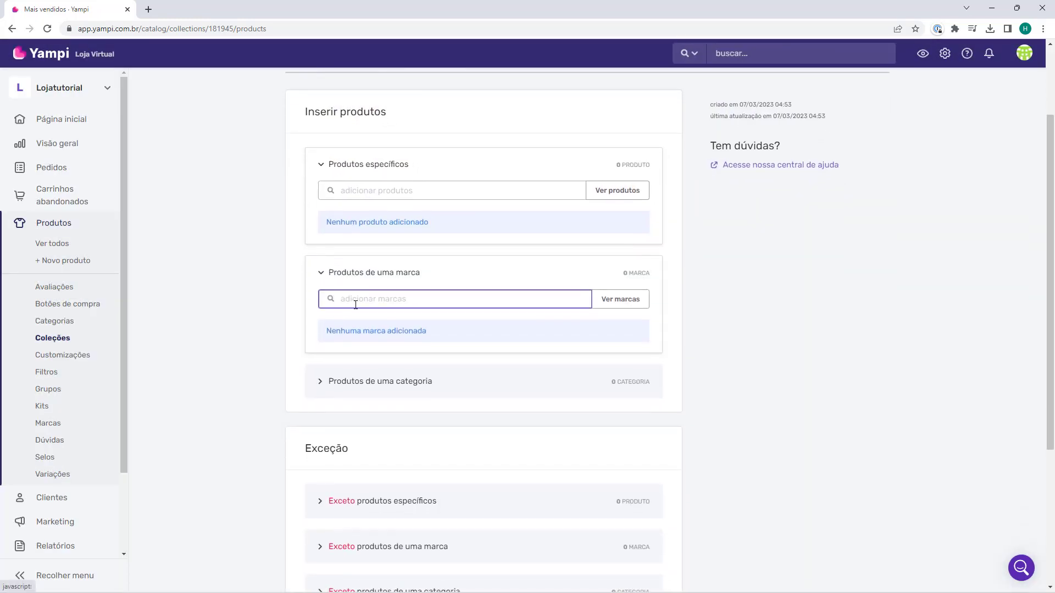
left_click(622, 299)
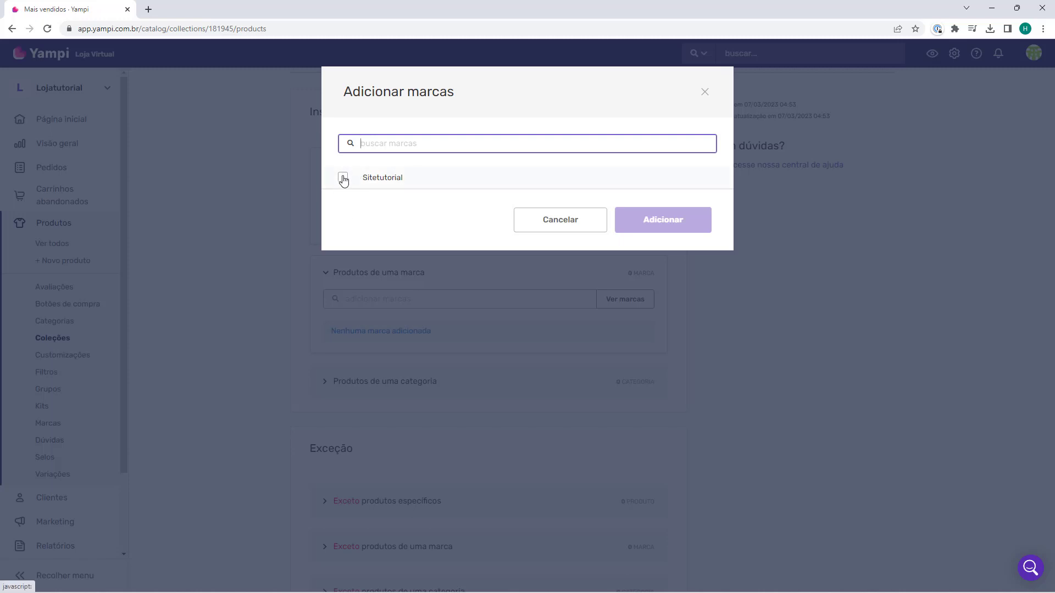
left_click(705, 97)
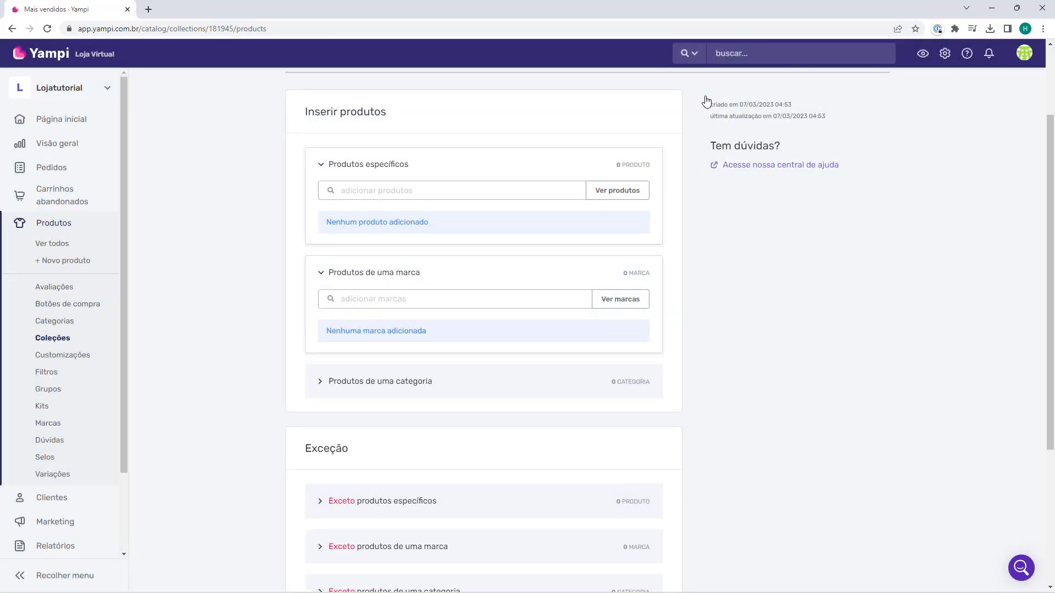
scroll(332, 336, "down", 1)
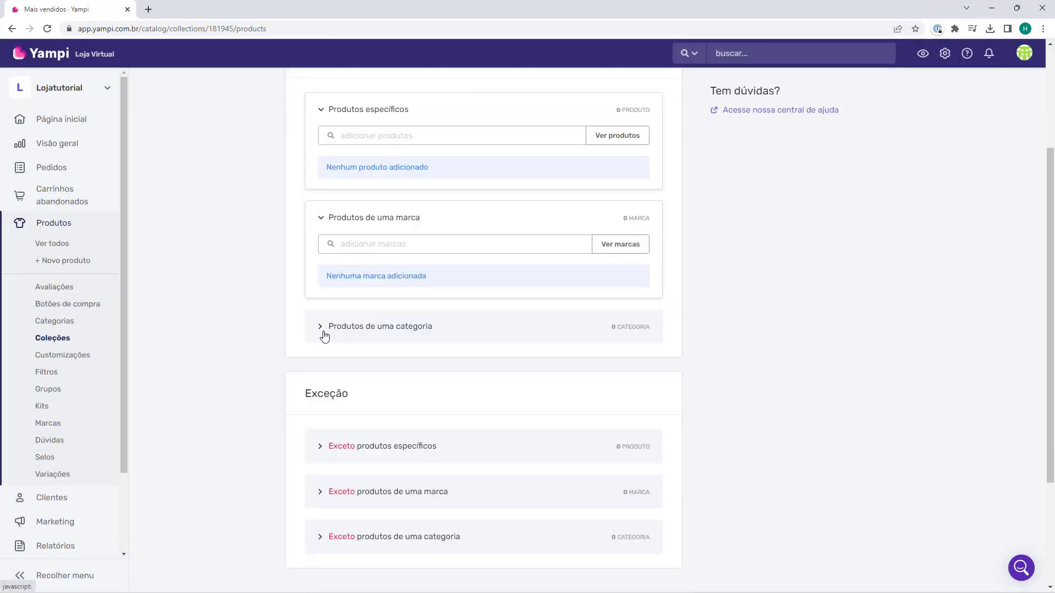
left_click(325, 336)
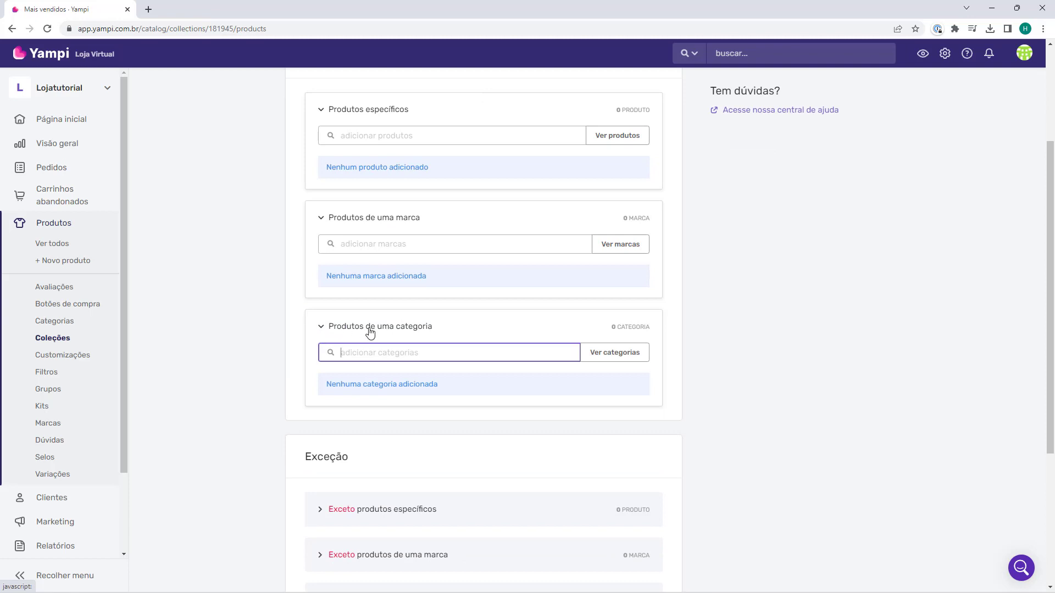
left_click(601, 357)
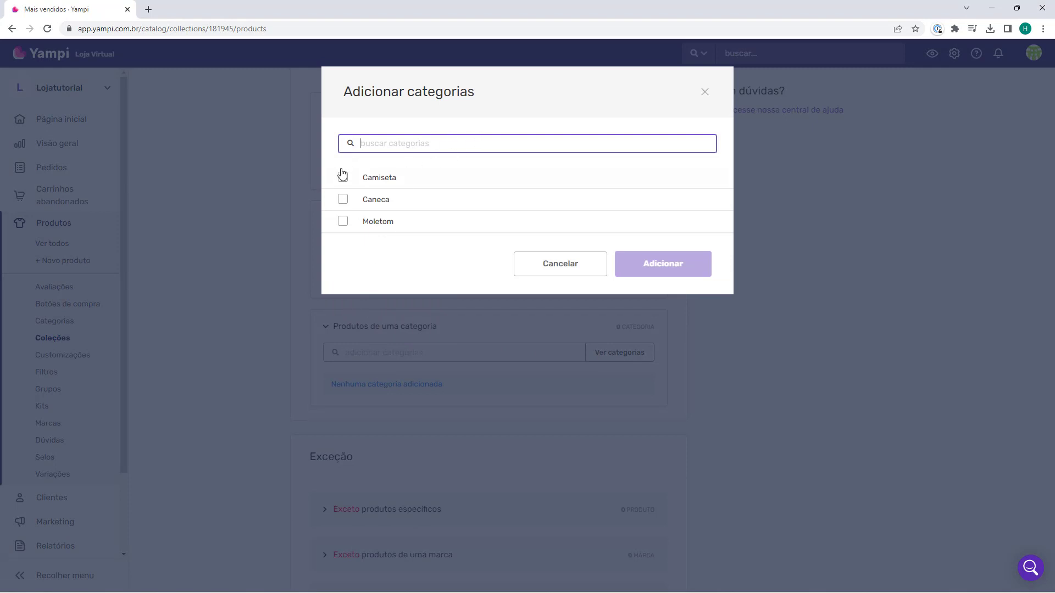
left_click(705, 92)
left_click(392, 338)
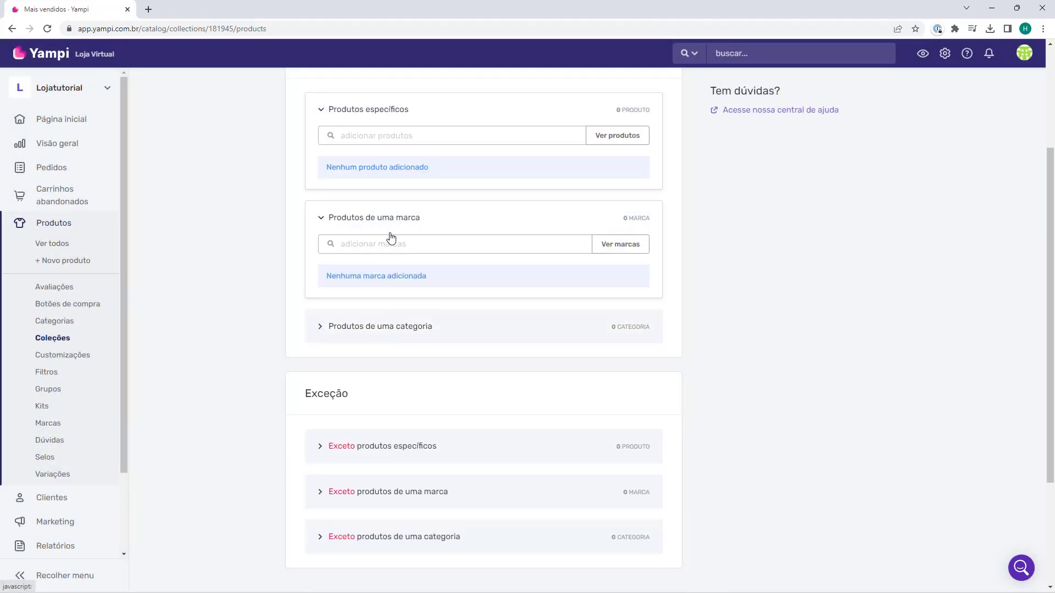
left_click(392, 235)
Step: Add Camiseta Dormir não gera leads, Camiseta Host2b, Caneca Host2b, Moletom H2b and Moletom Host2b to the collection as specific products
scroll(371, 288, "up", 1)
scroll(372, 291, "up", 2)
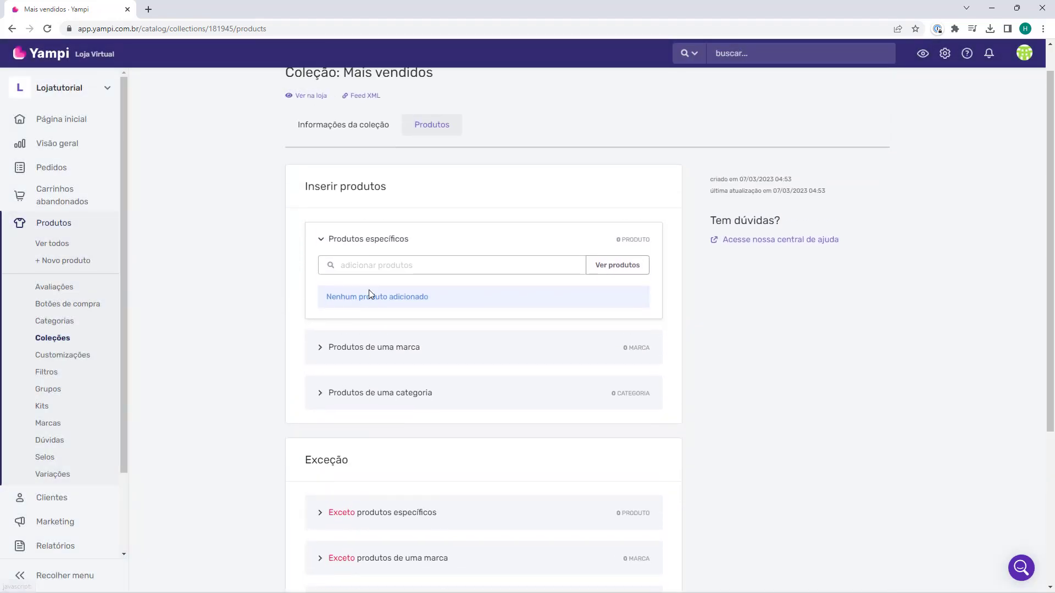
scroll(351, 242, "down", 1)
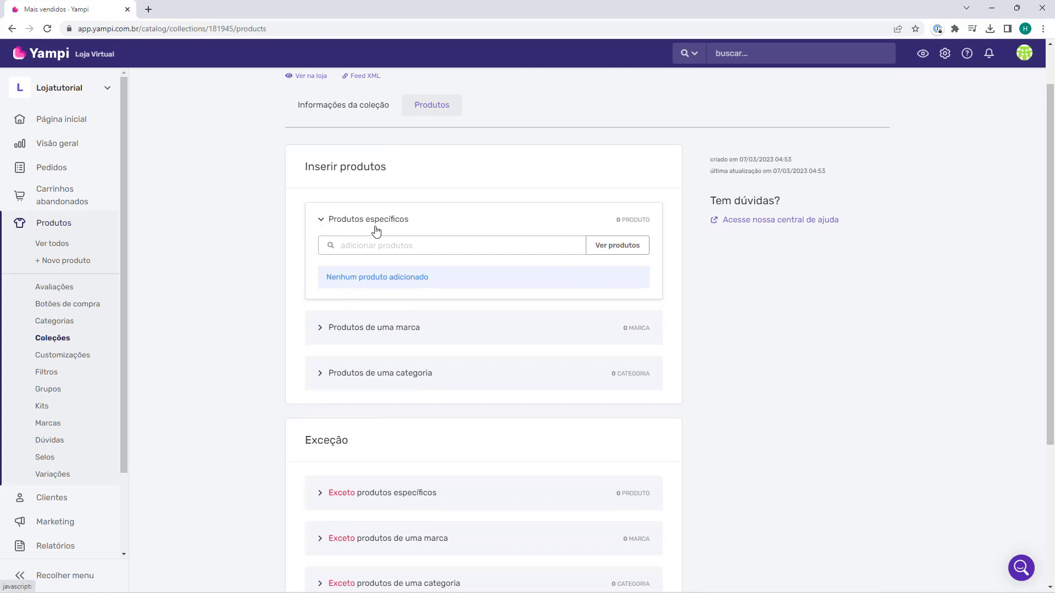
left_click(606, 256)
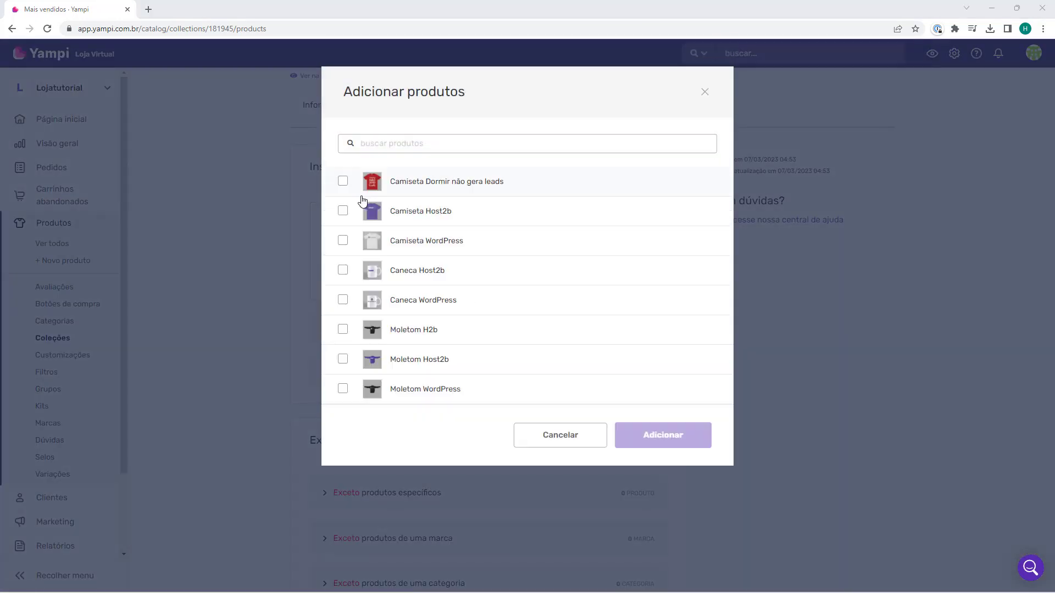
left_click(343, 181)
left_click(343, 211)
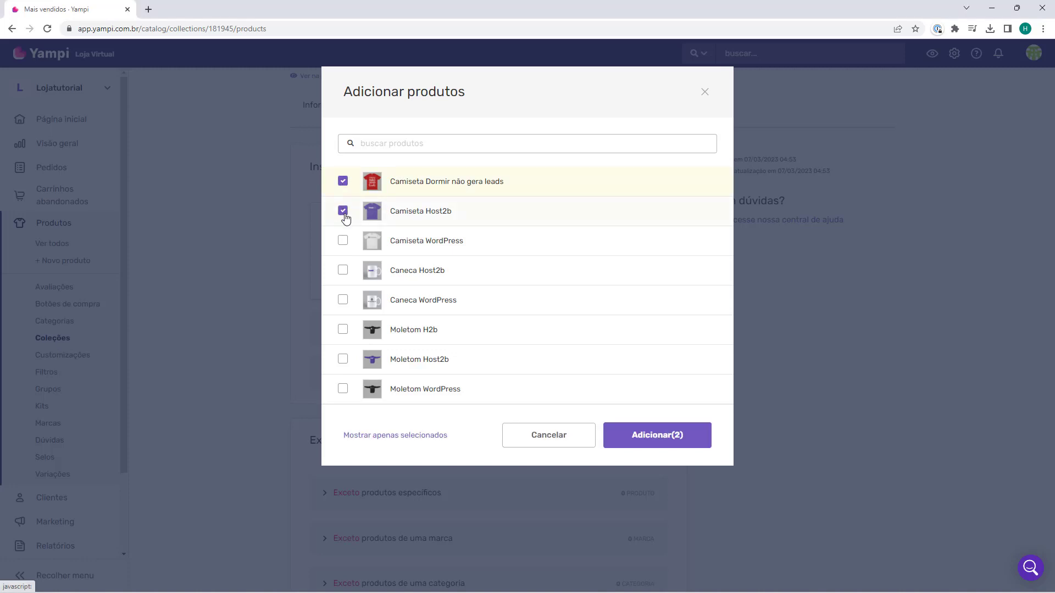
left_click(343, 270)
left_click(343, 330)
left_click(342, 359)
left_click(646, 443)
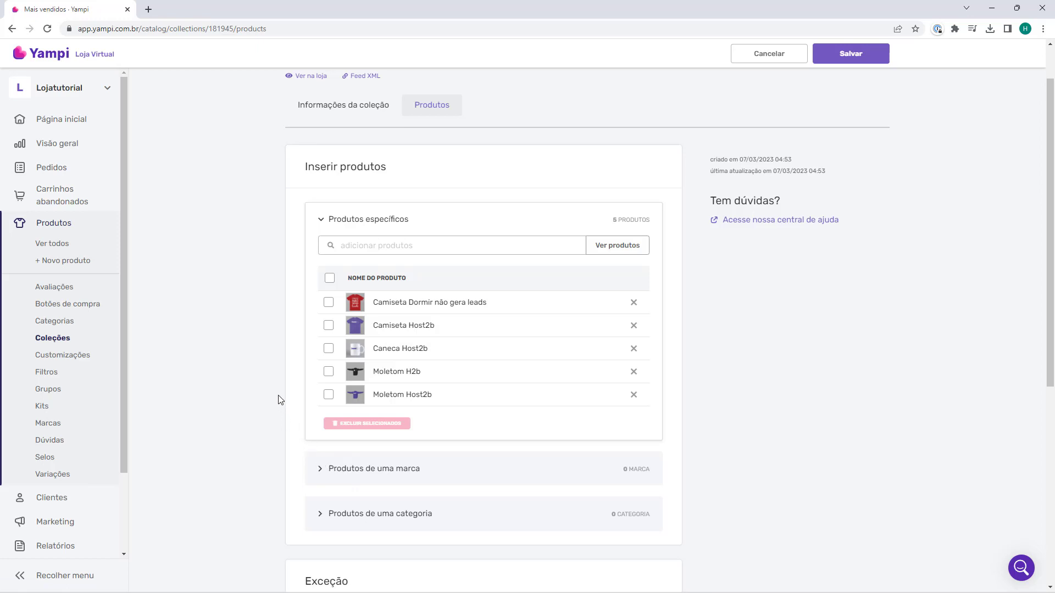
Step: Save the collection's product selection, view the Mais vendidos page in the store and close it
scroll(276, 373, "down", 2)
scroll(277, 374, "down", 3)
scroll(276, 373, "up", 6)
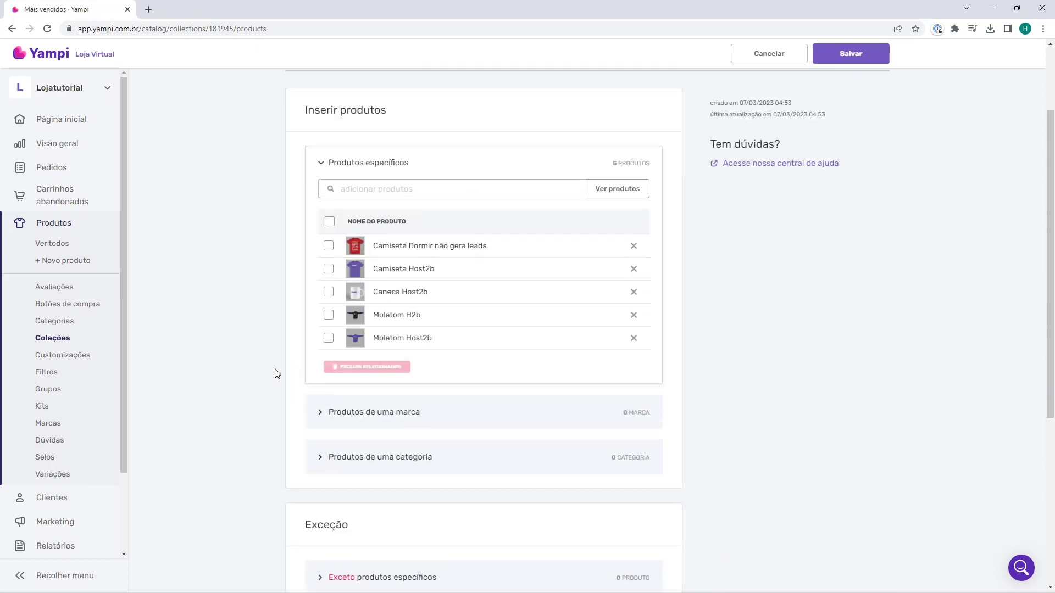
scroll(277, 375, "up", 1)
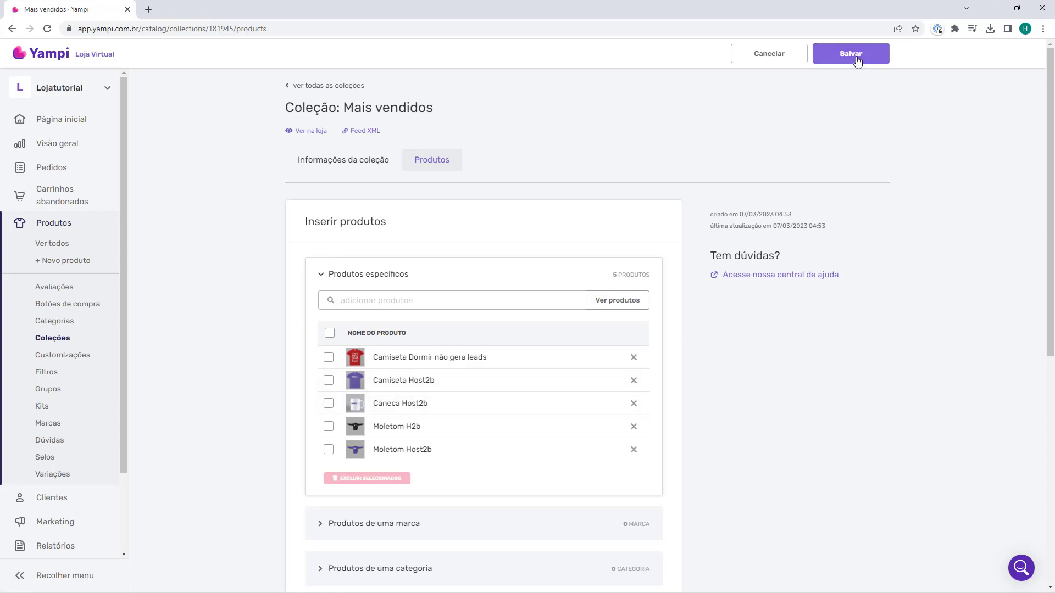
left_click(839, 58)
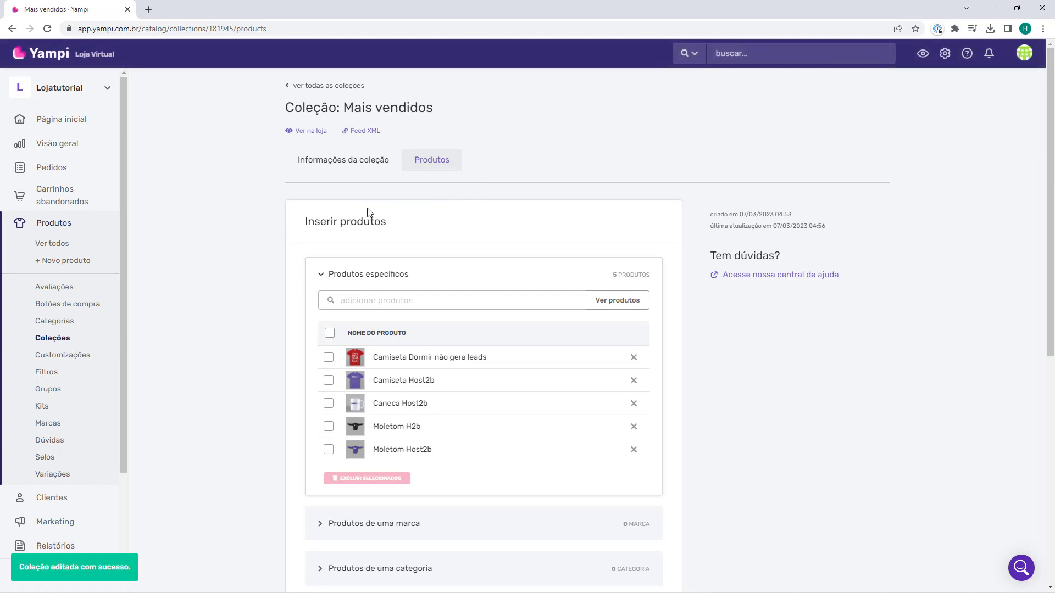
left_click(306, 133)
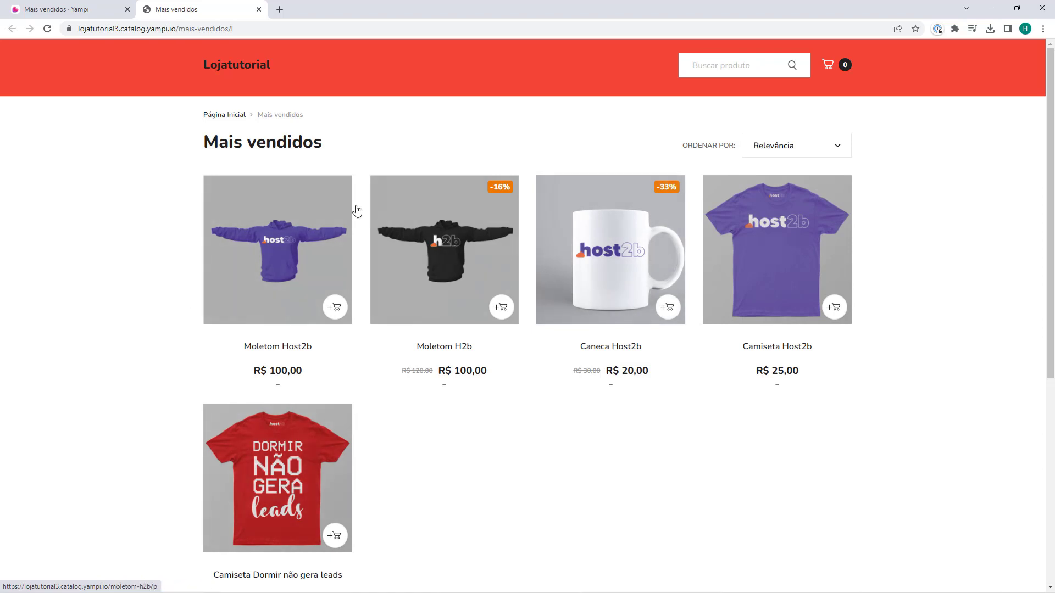
middle_click(150, 1)
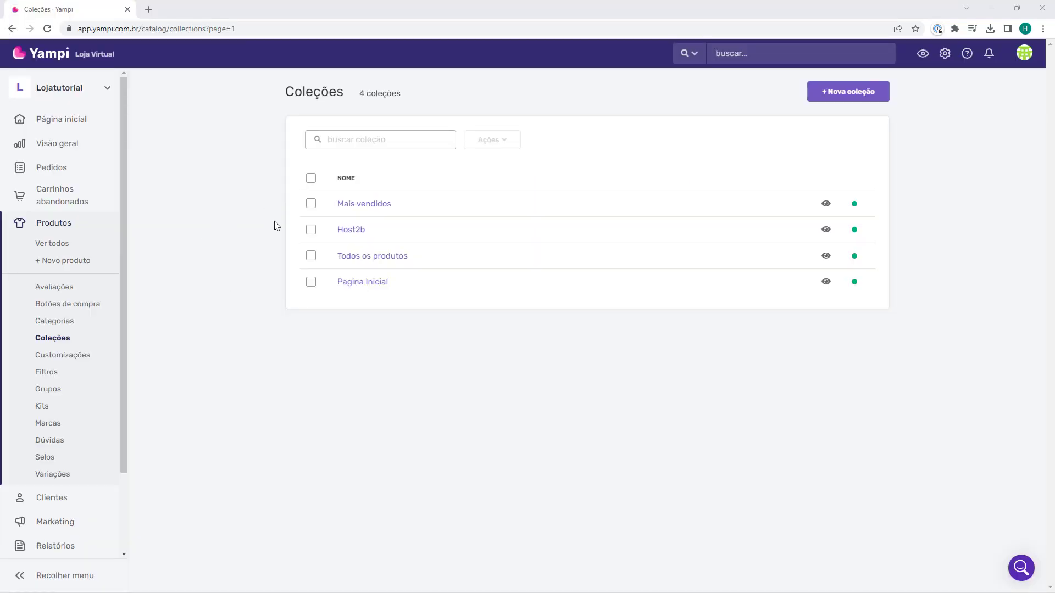